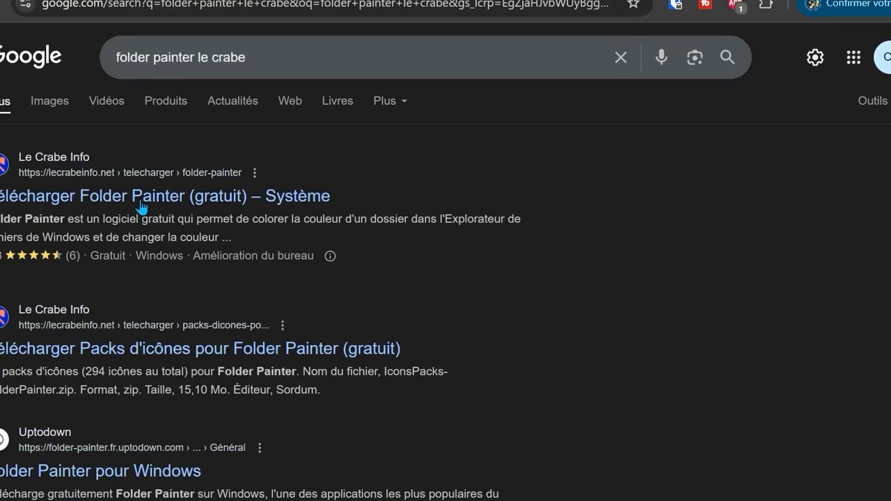
Step: Open Le Crabe Info's Folder Painter download page from the search results and scan down it
left_click(130, 197)
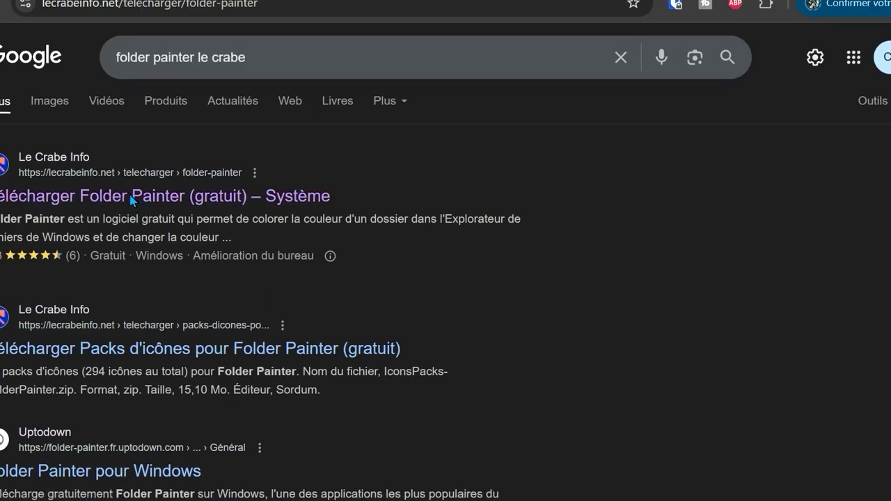
scroll(469, 277, "down", 10)
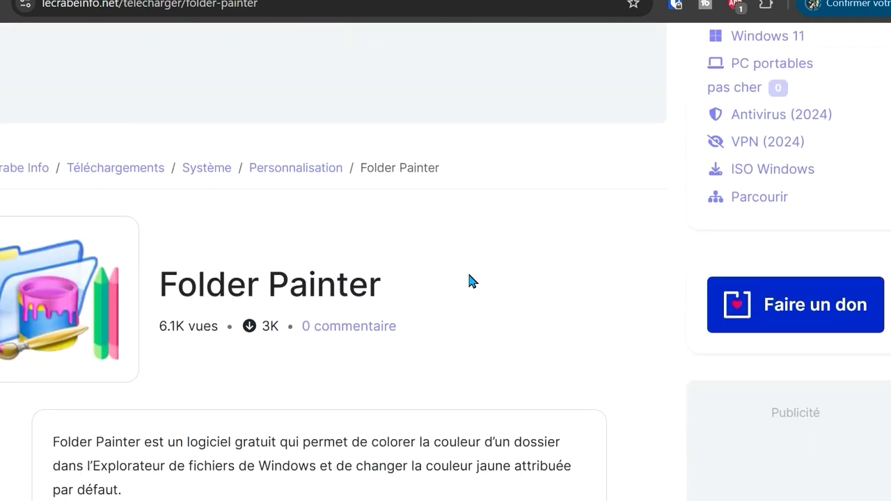
scroll(480, 286, "down", 5)
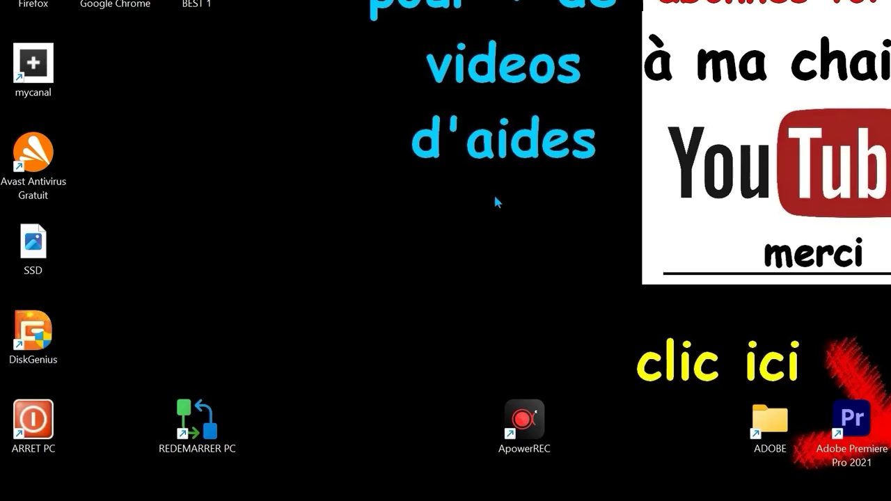
Step: Open the downloaded FolderPainter archive from the Téléchargements folder and go into its FolderPainter subfolder
double_click(495, 197)
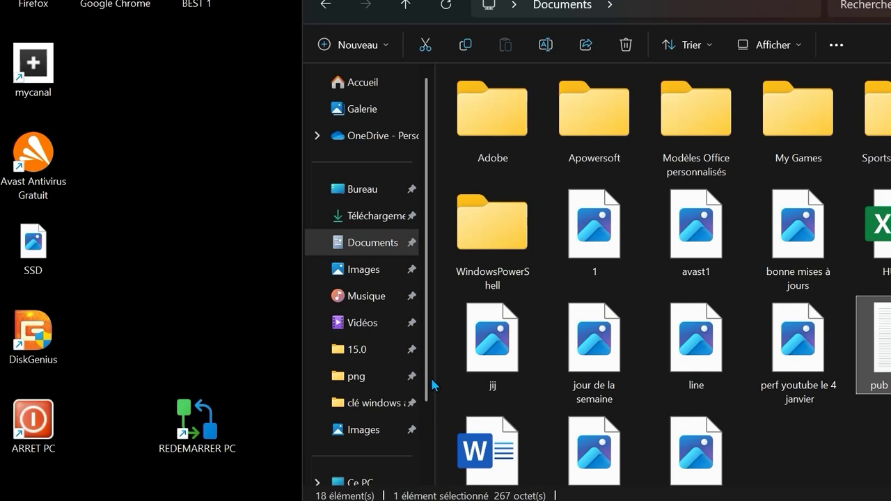
left_click(388, 217)
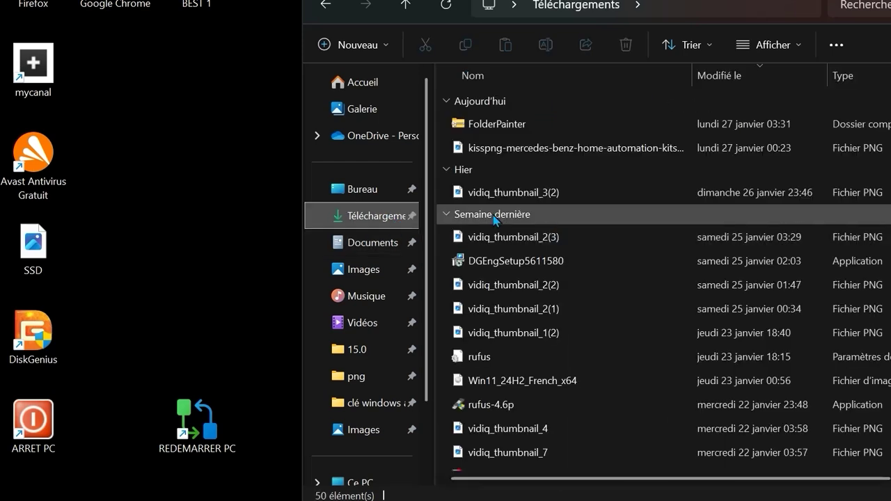
double_click(493, 119)
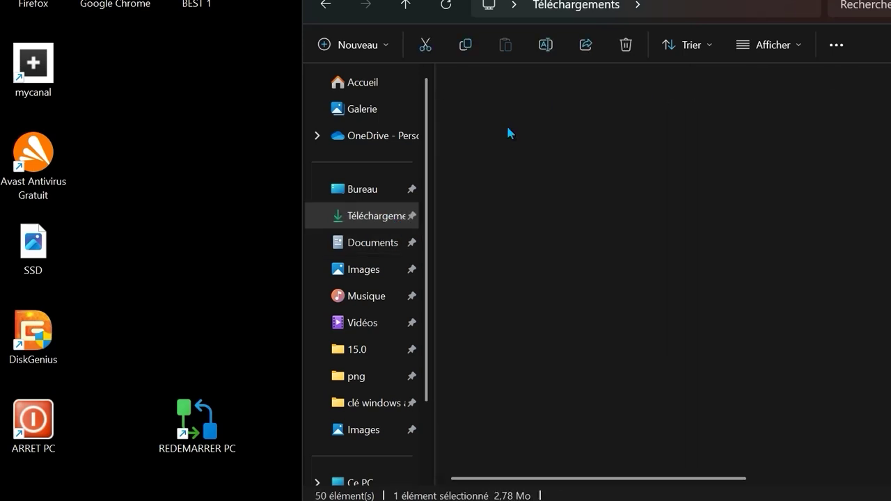
left_click(516, 103)
double_click(516, 104)
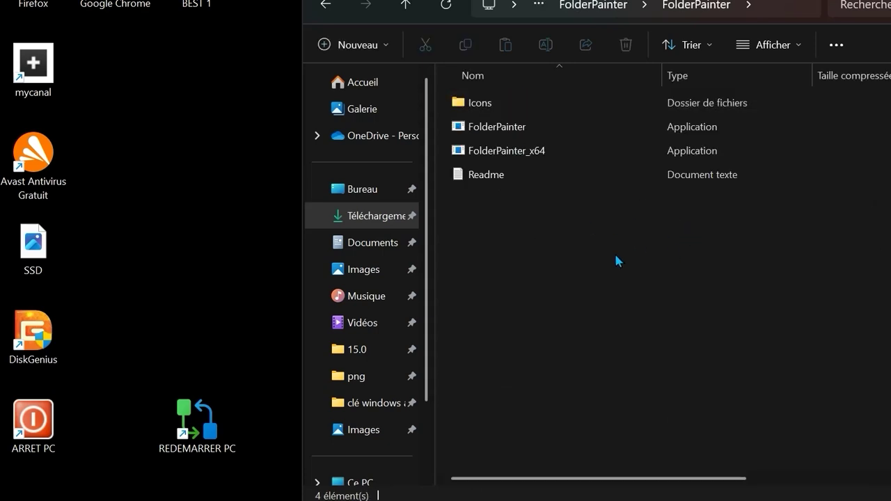
Step: Try to run FolderPainter_x64 and extract the whole archive into the FolderPainter folder in Downloads
double_click(531, 157)
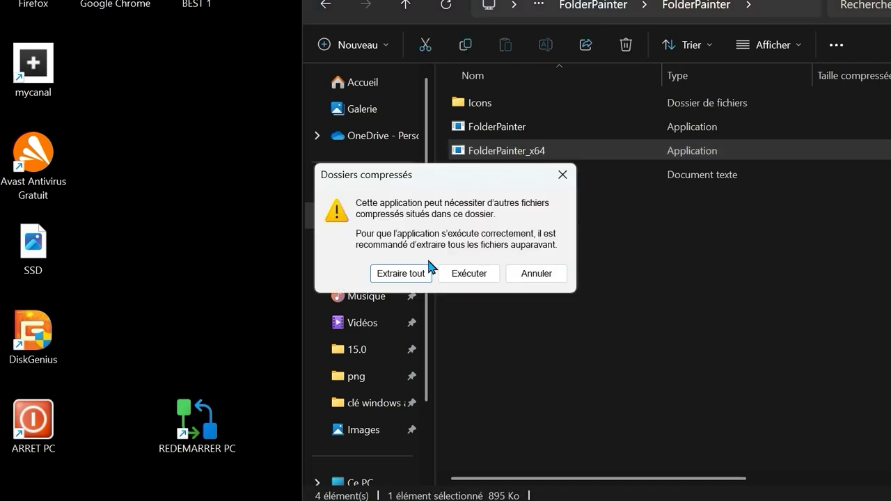
left_click(401, 274)
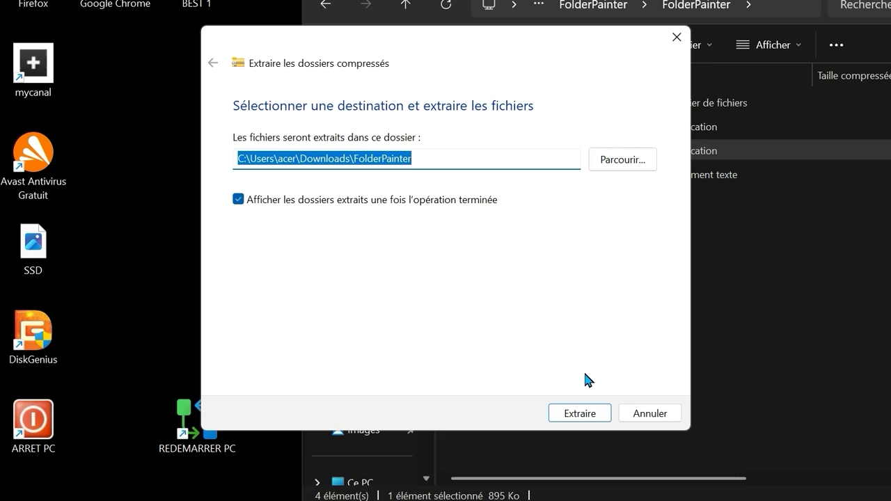
left_click(578, 414)
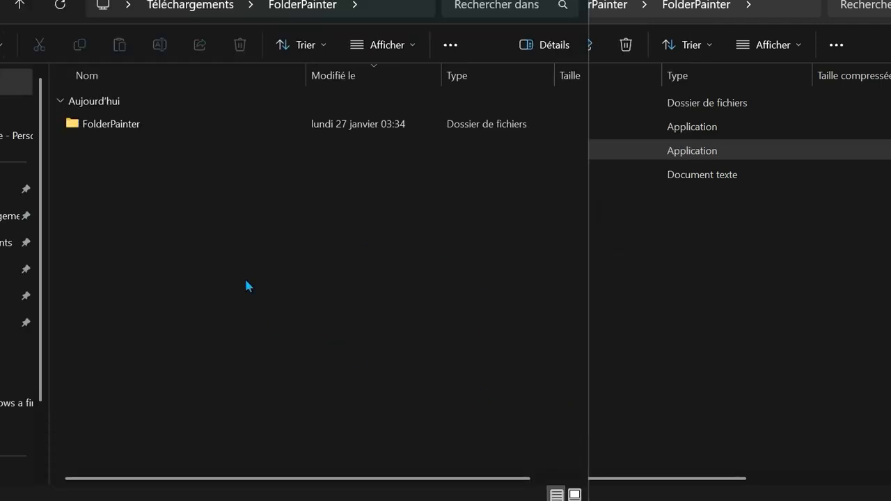
Step: Launch FolderPainter_x64 from the extracted FolderPainter folder
double_click(143, 123)
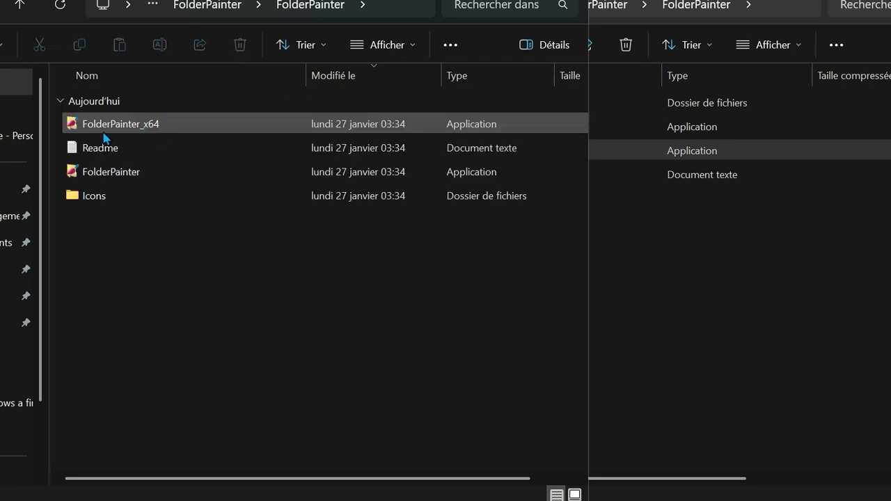
double_click(133, 130)
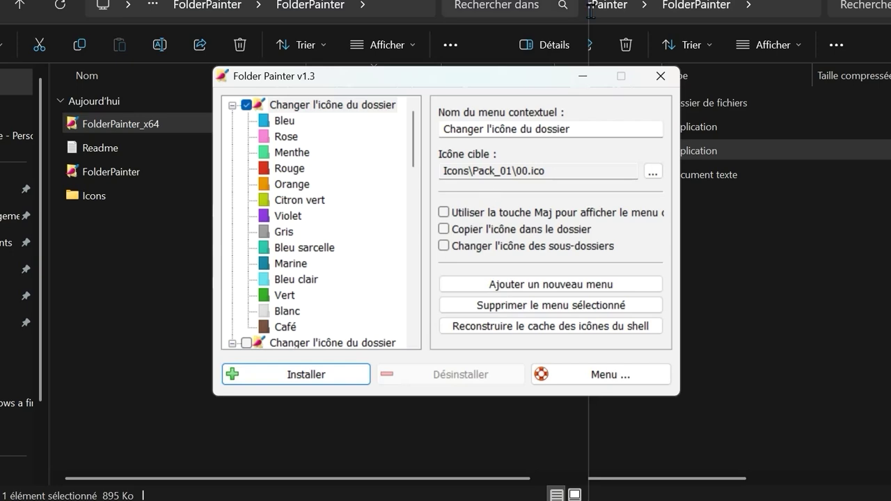
Step: Close the two File Explorer windows and install Folder Painter's Changer l'icône du dossier entry
left_click(570, 0)
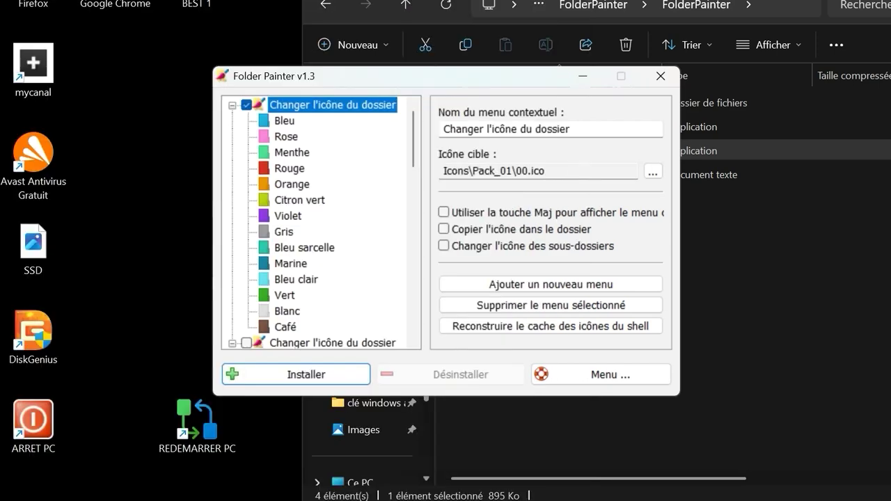
left_click(889, 1)
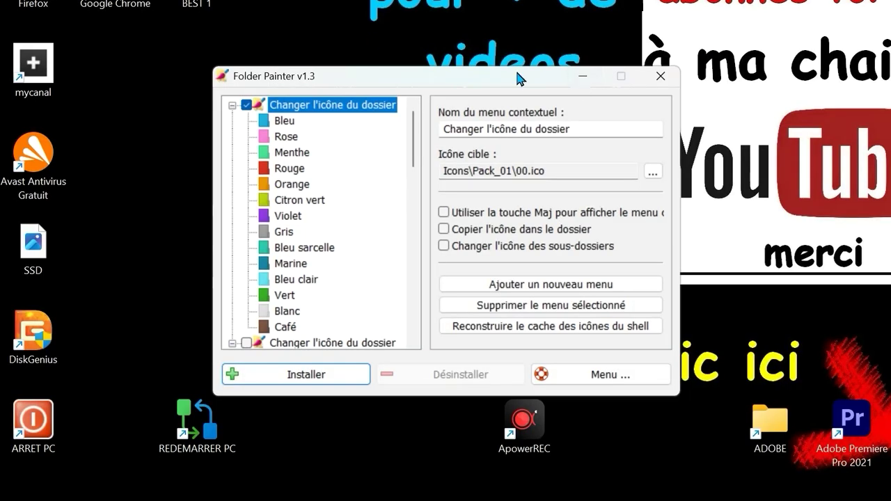
left_click(280, 377)
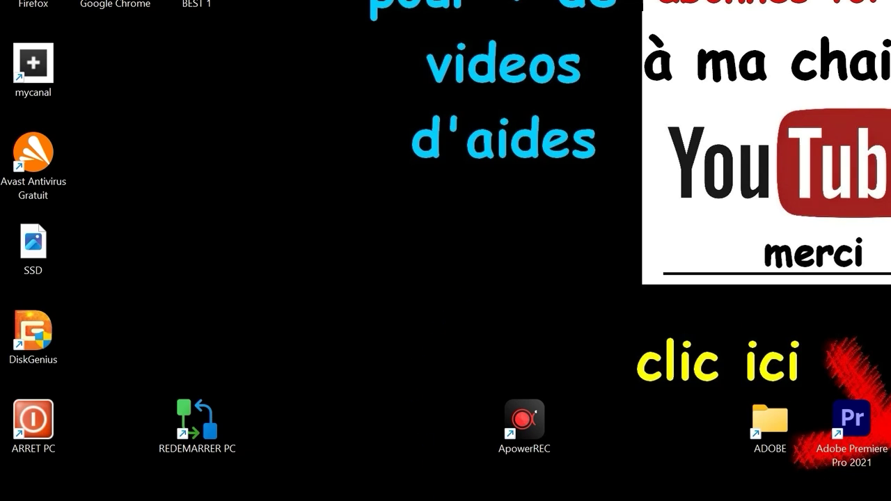
Step: Open a new File Explorer window and go to the Documents folder
key("super+e")
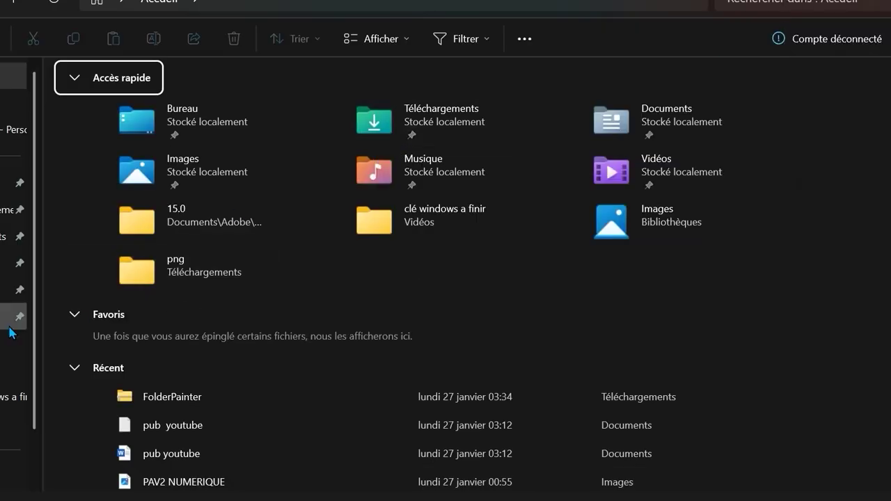
left_click(14, 263)
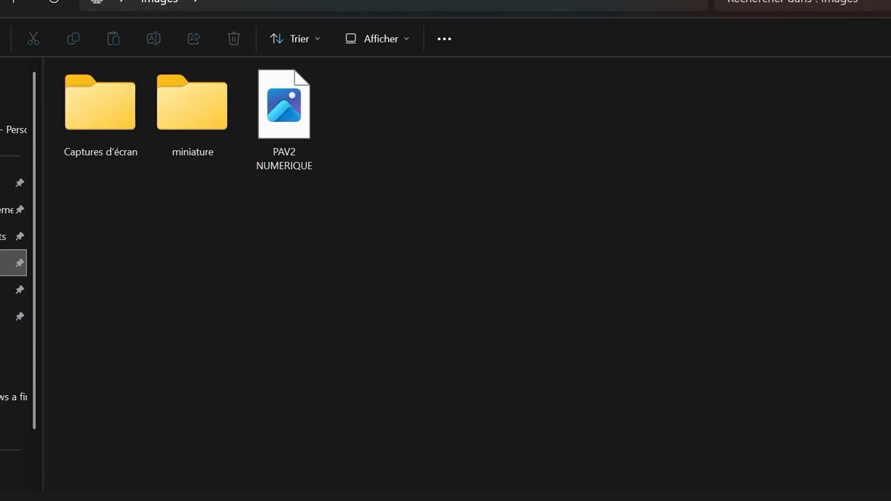
left_click(8, 237)
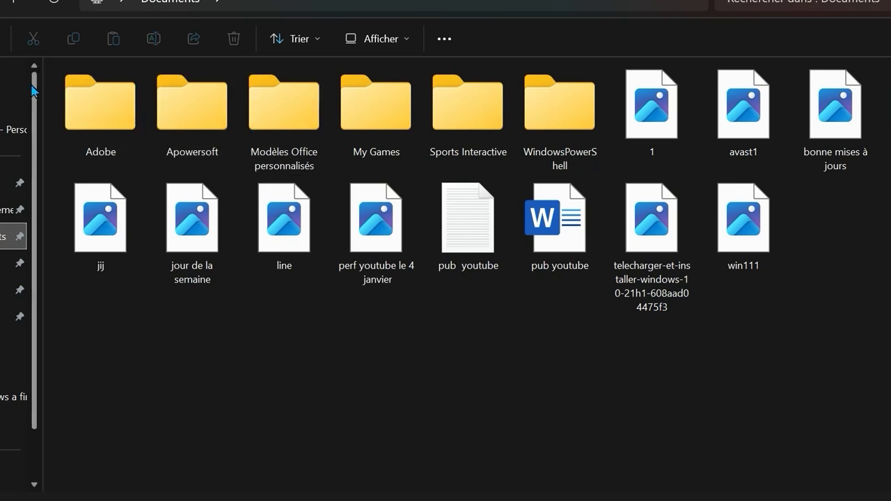
Step: Change the Adobe folder's icon to Rose from Folder Painter's first icon set
left_click(102, 108)
right_click(102, 109)
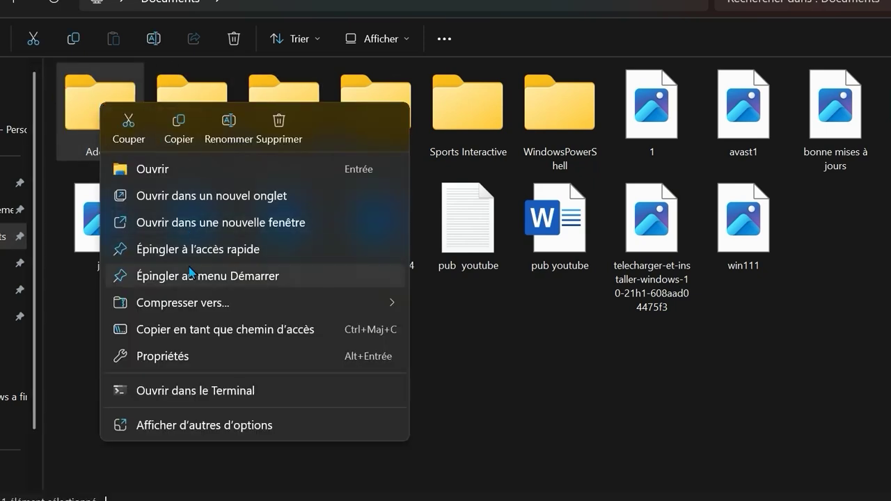
left_click(206, 427)
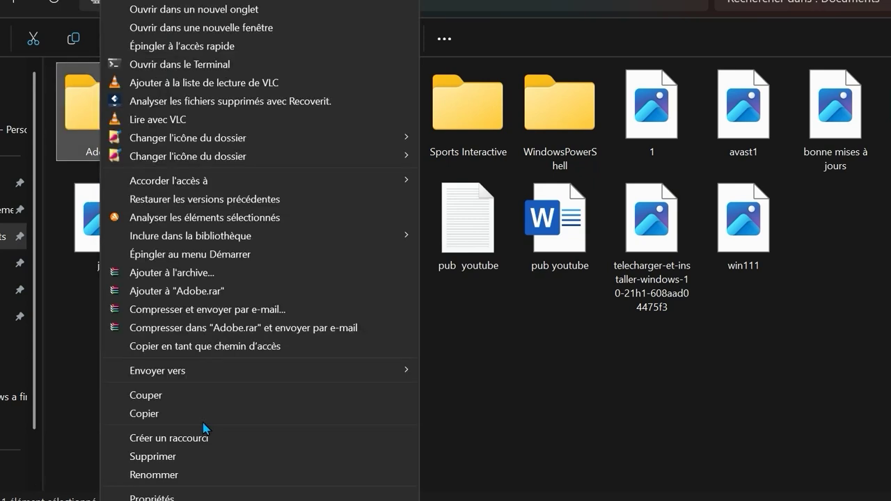
mouse_move(208, 139)
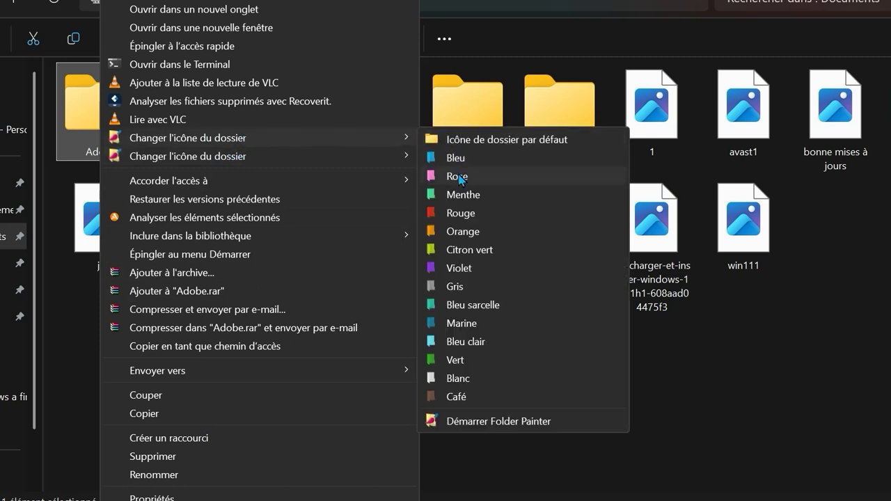
left_click(456, 176)
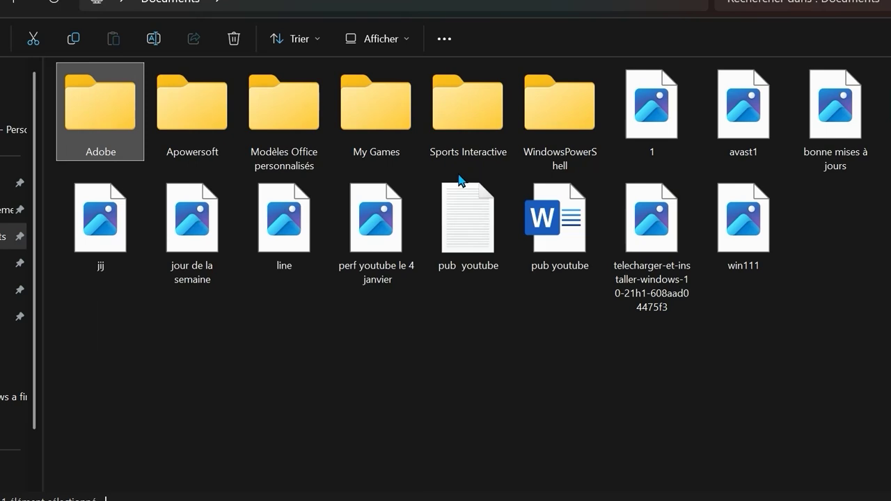
Step: Change the Apowersoft folder's icon to Icône 8 from Folder Painter's second icon set
right_click(180, 100)
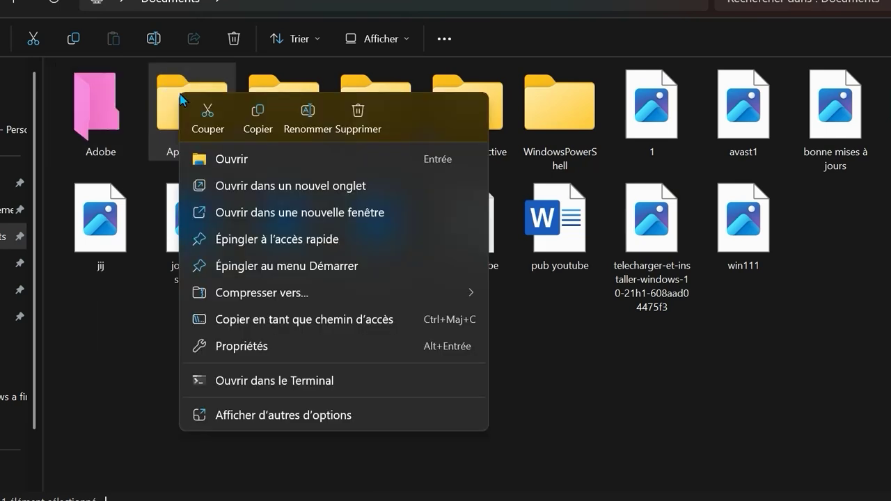
left_click(267, 415)
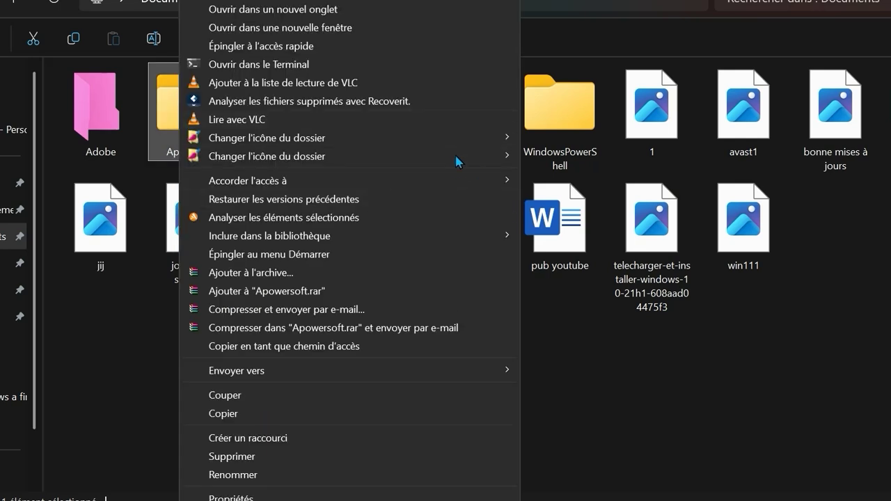
mouse_move(458, 162)
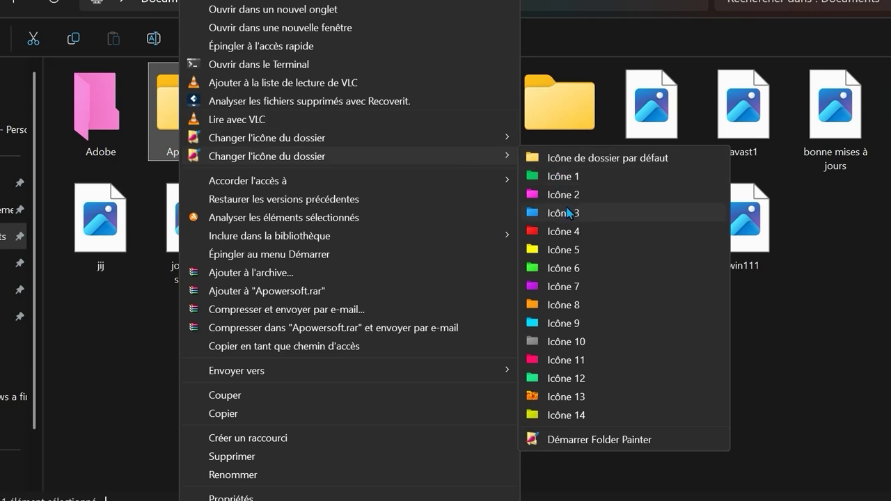
left_click(577, 305)
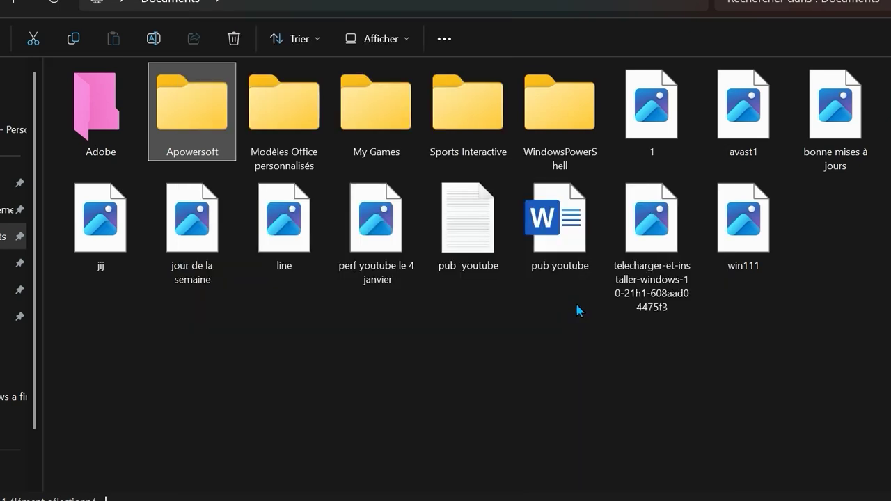
Step: Change the Modèles Office personnalisés folder's icon to Icône 1 from the second icon set
right_click(292, 114)
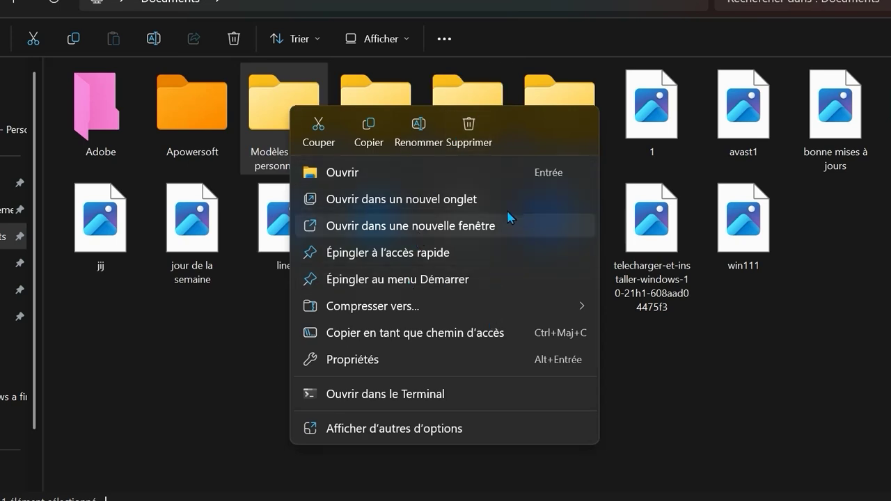
left_click(423, 430)
mouse_move(515, 158)
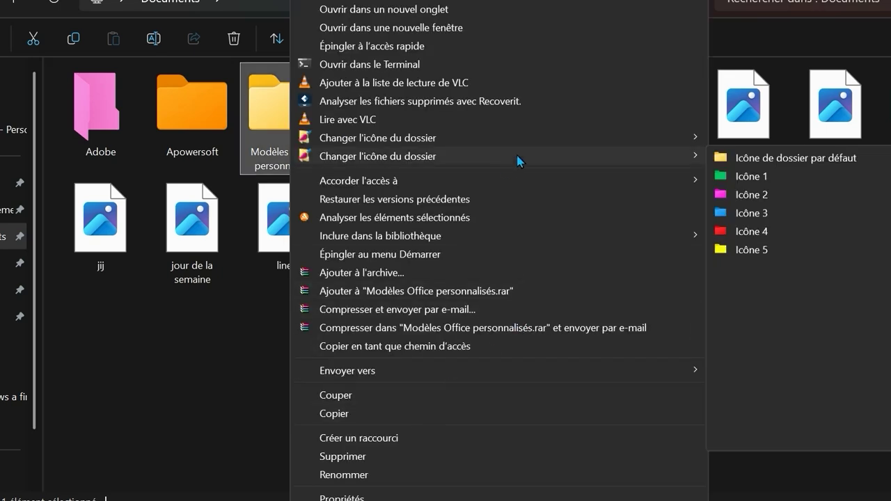
left_click(724, 177)
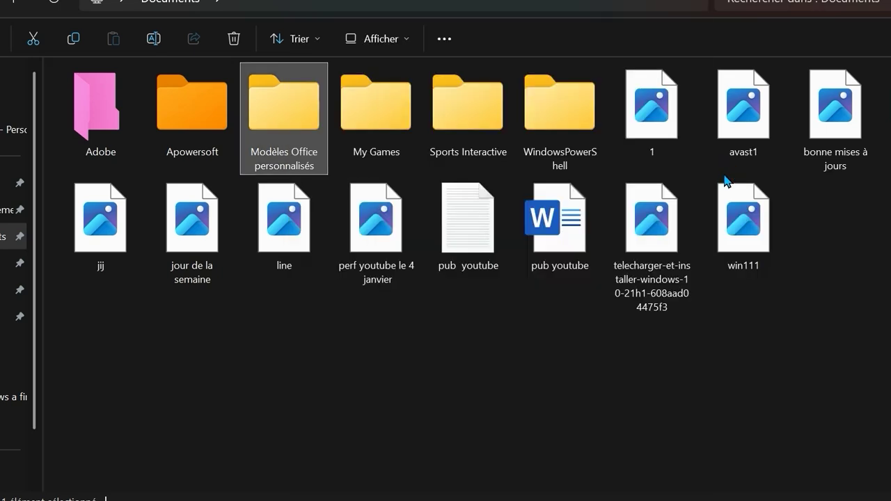
Step: Change the My Games folder's icon to Rouge from the first icon set and deselect the folder
left_click(382, 112)
right_click(383, 111)
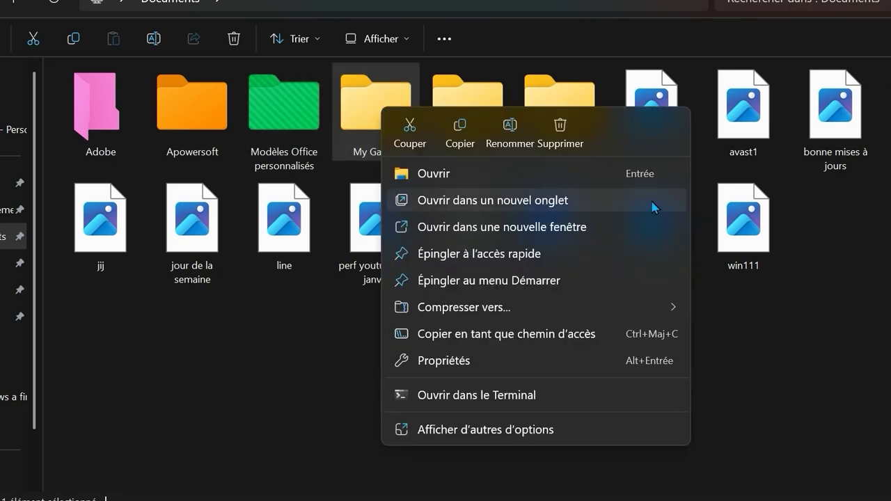
left_click(567, 426)
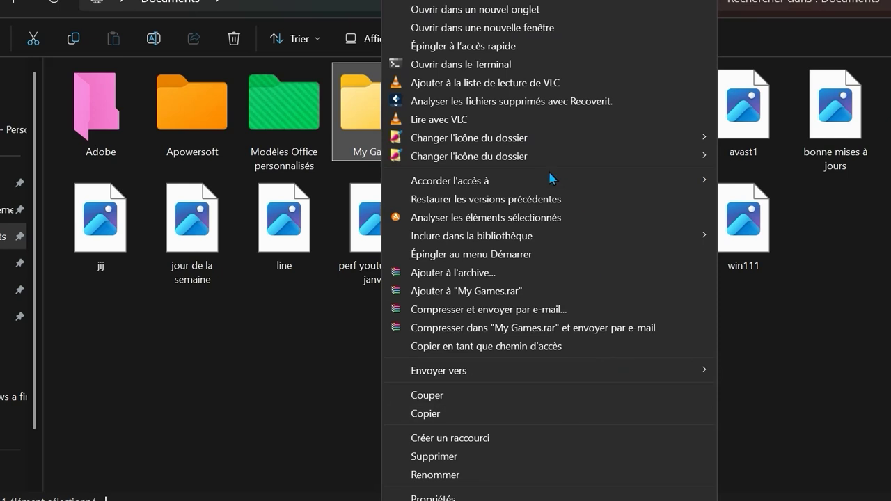
mouse_move(543, 139)
left_click(754, 214)
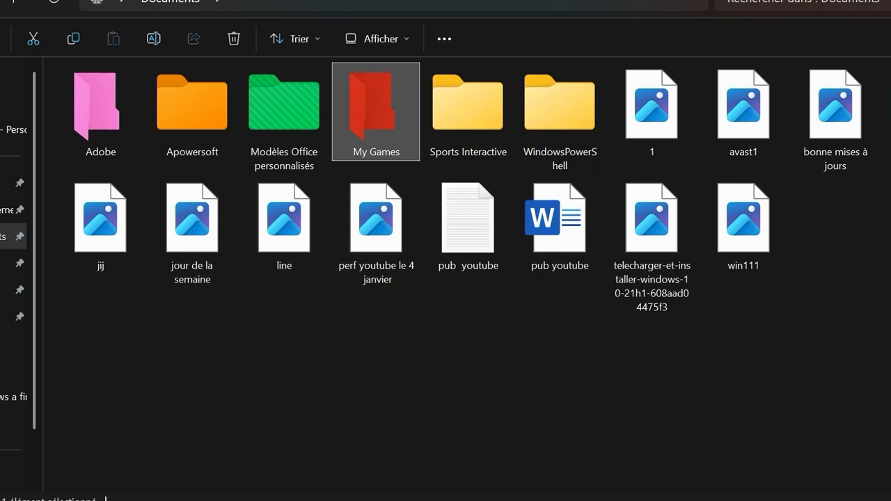
left_click(667, 407)
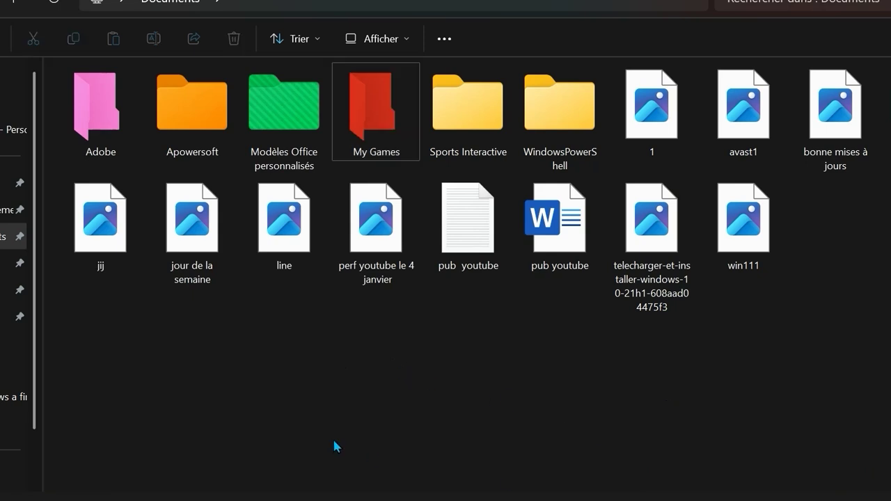
Step: Restore the default folder icon on the My Games folder
right_click(374, 139)
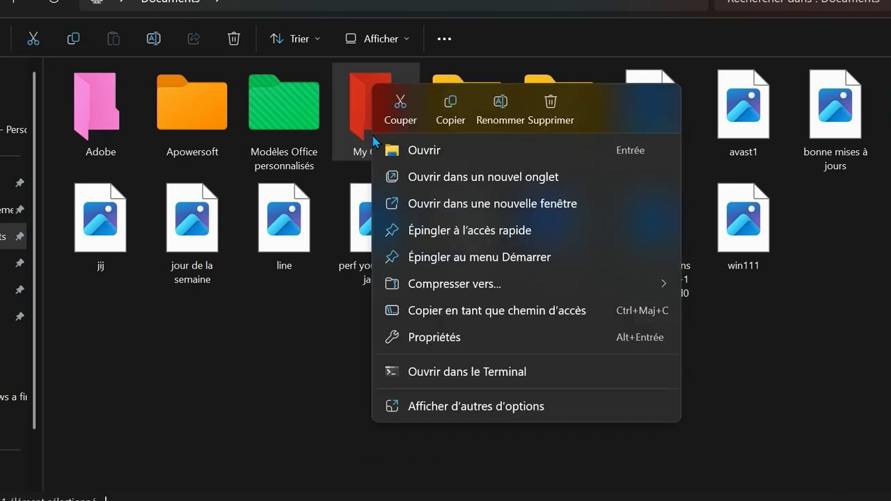
left_click(425, 406)
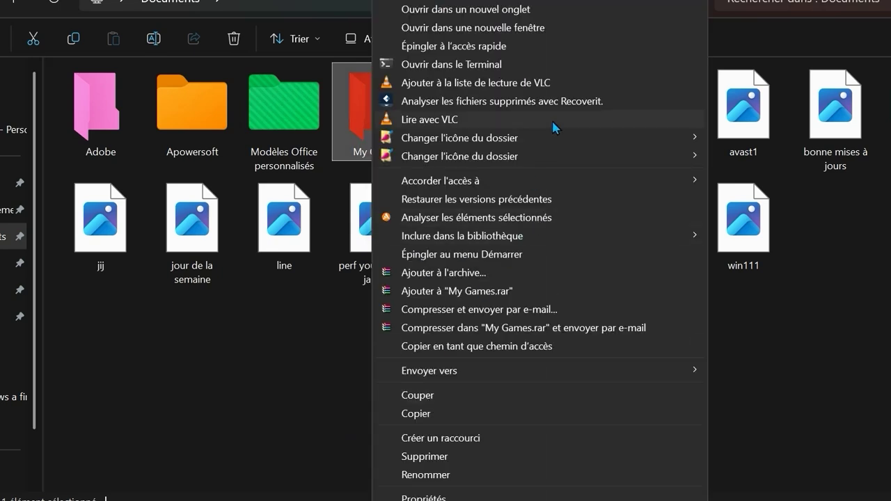
mouse_move(563, 145)
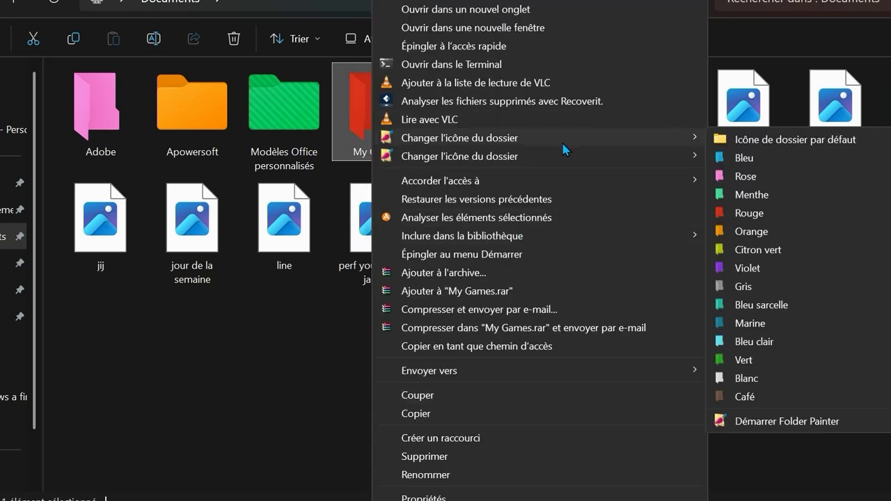
left_click(764, 148)
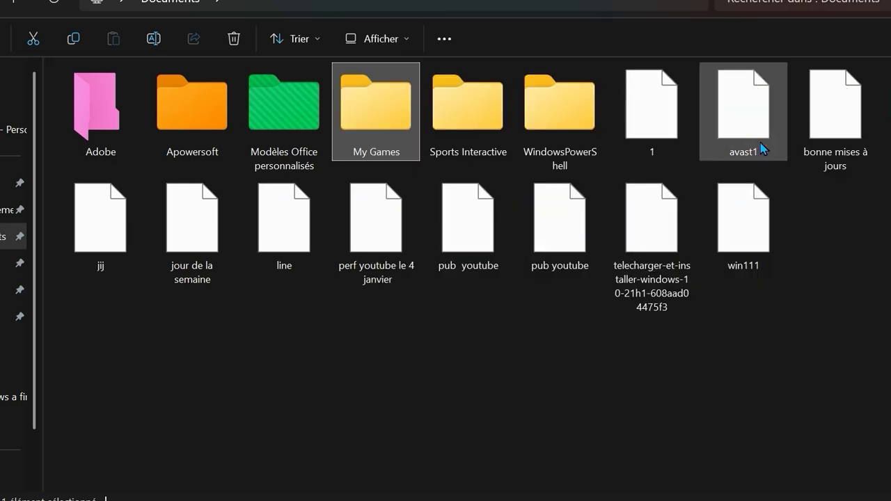
Step: Bring up the available actions for the My Games folder
right_click(401, 128)
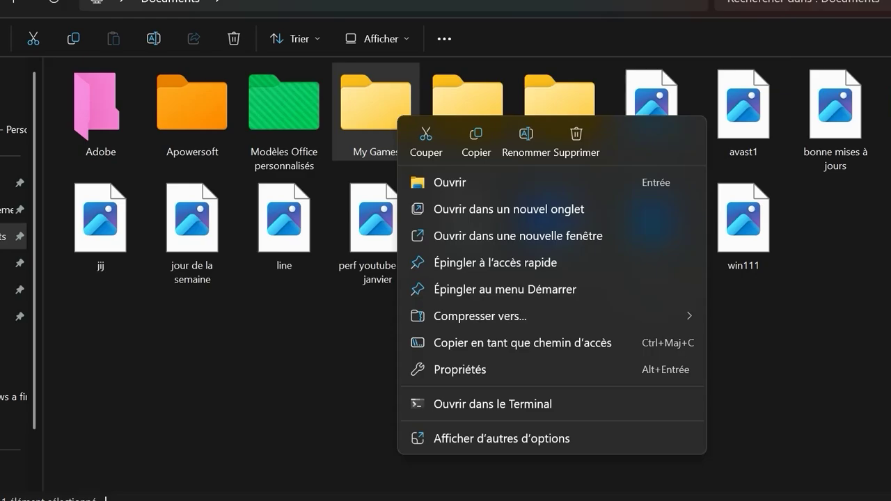